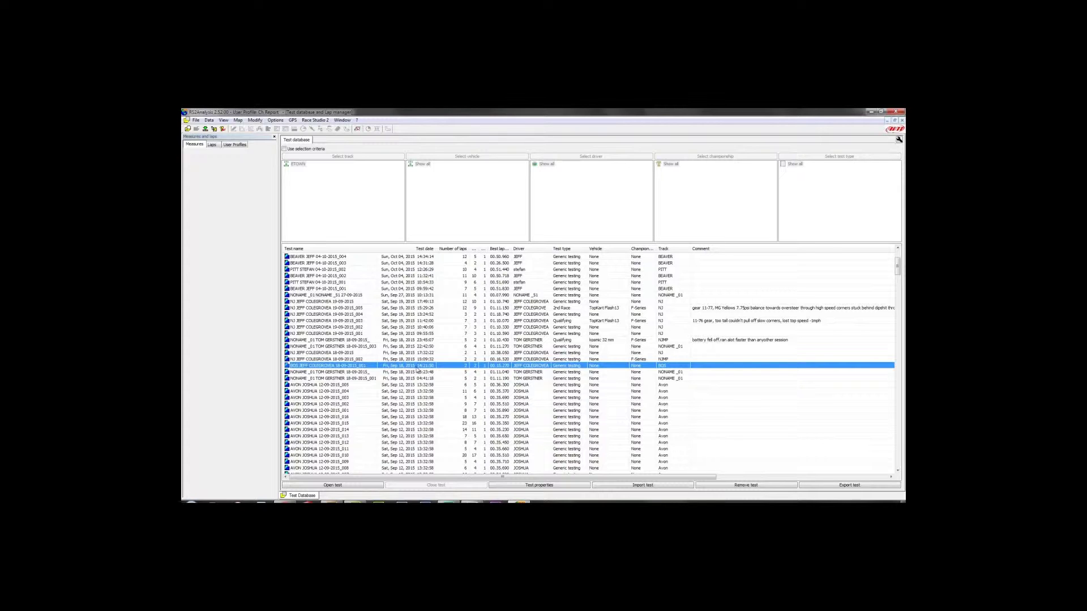
# Select the NJ 18-09-2015 single-lap kart session in the test database
pyautogui.click(344, 354)
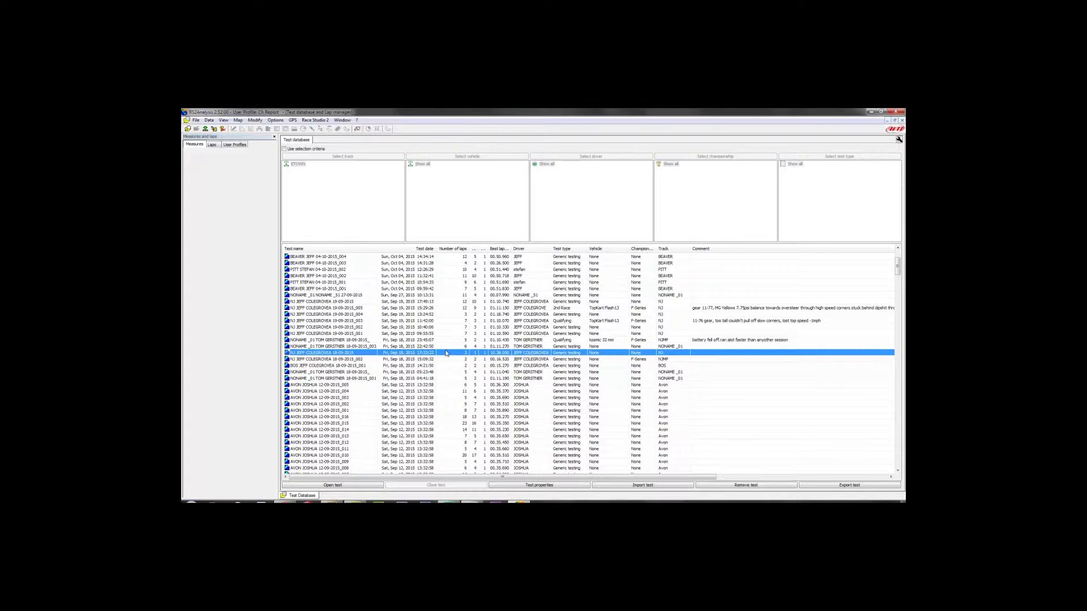
# Open the NJ 18-09-2015 session and bring the Lap Manager to the front
pyautogui.doubleClick(446, 355)
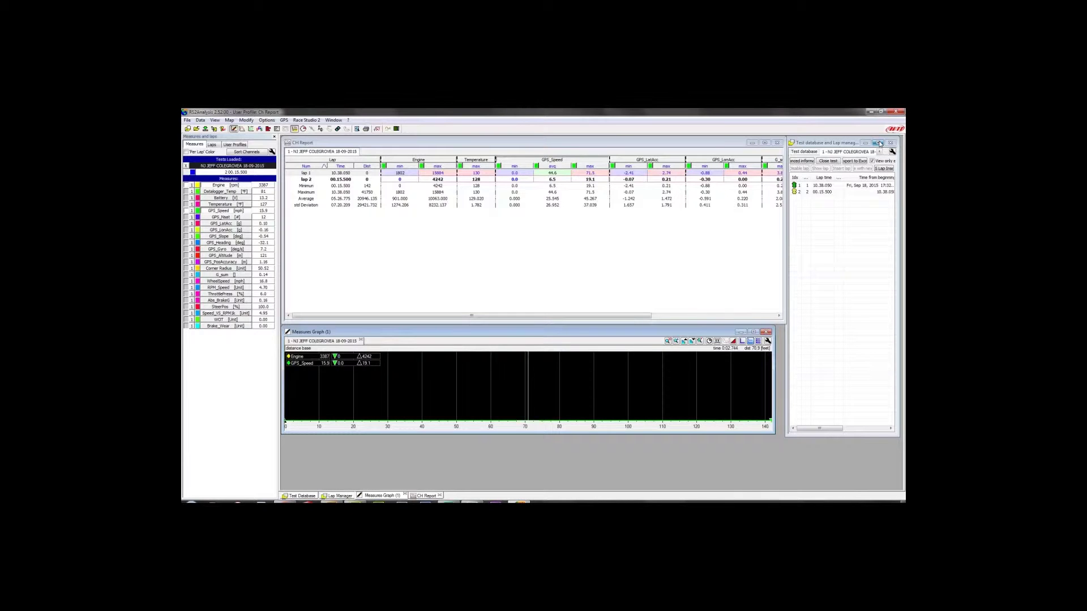
pyautogui.click(336, 496)
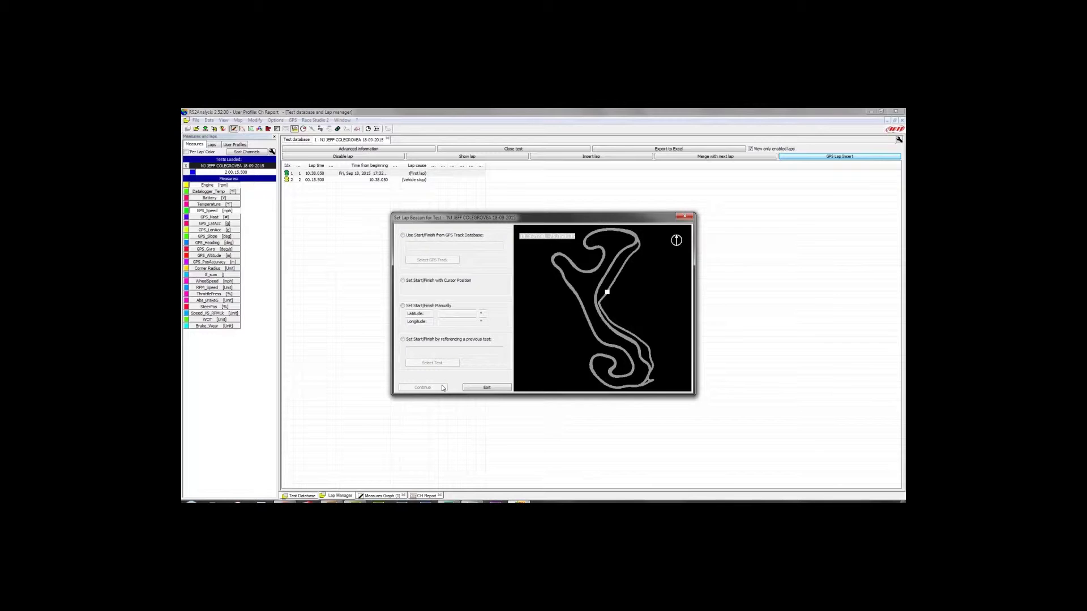
# Place the GPS start/finish marker at a cursor position on the track map
pyautogui.click(445, 282)
pyautogui.click(605, 275)
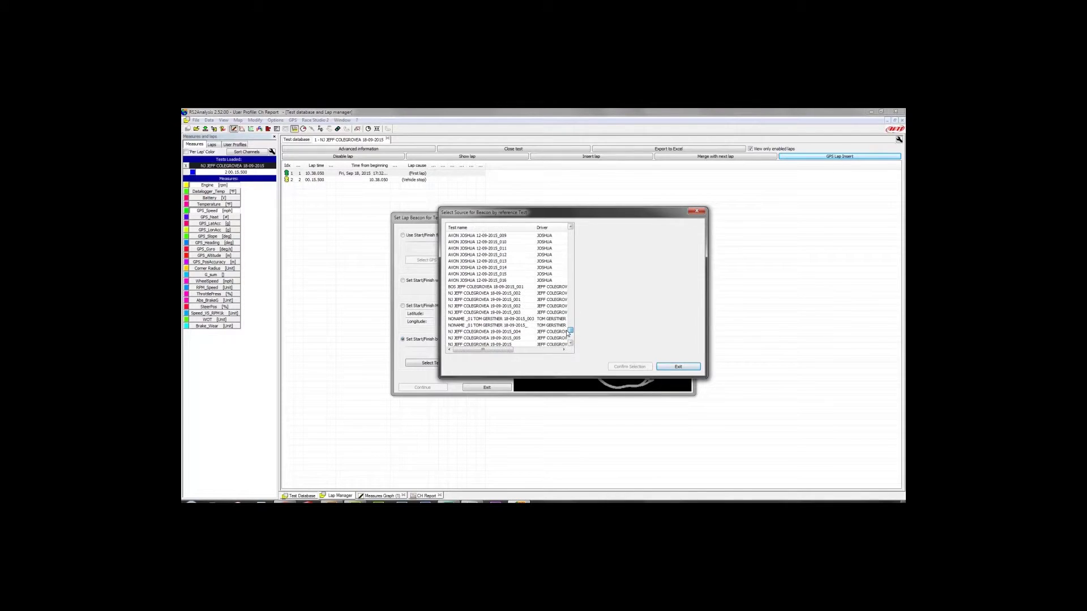
# Confirm the NJ 19-09-2015_001 test as the start/finish reference
pyautogui.click(477, 300)
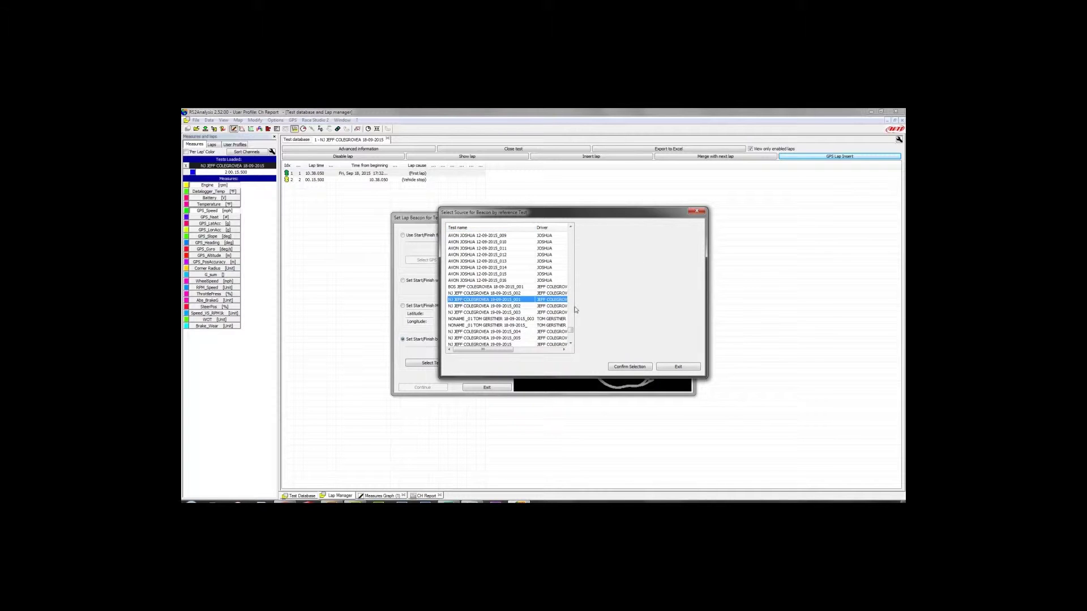
pyautogui.click(634, 368)
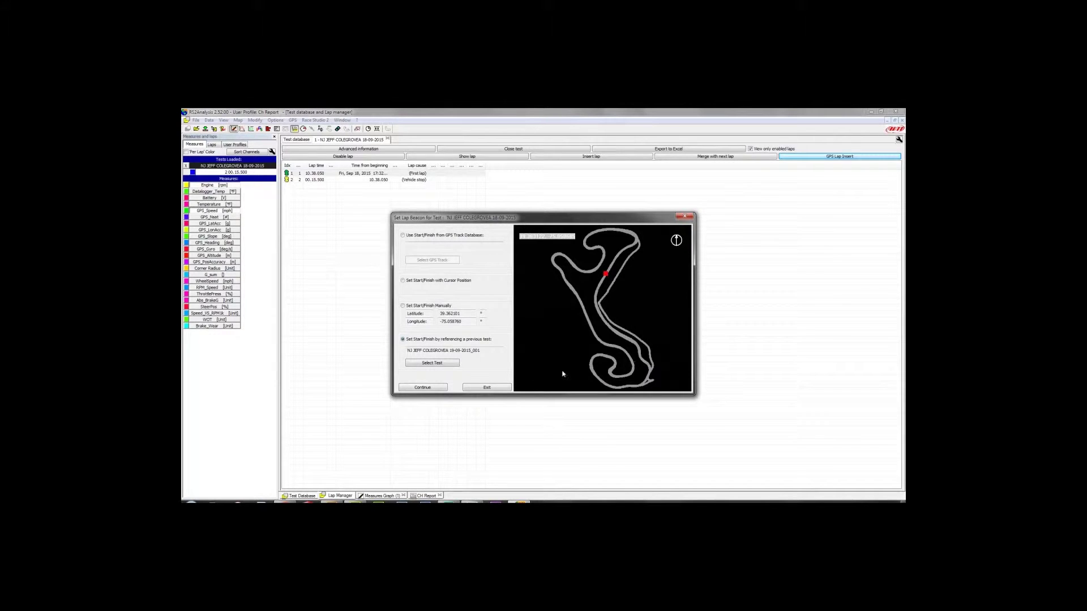
# Calculate the nine GPS lap times and dismiss the success notice
pyautogui.click(429, 388)
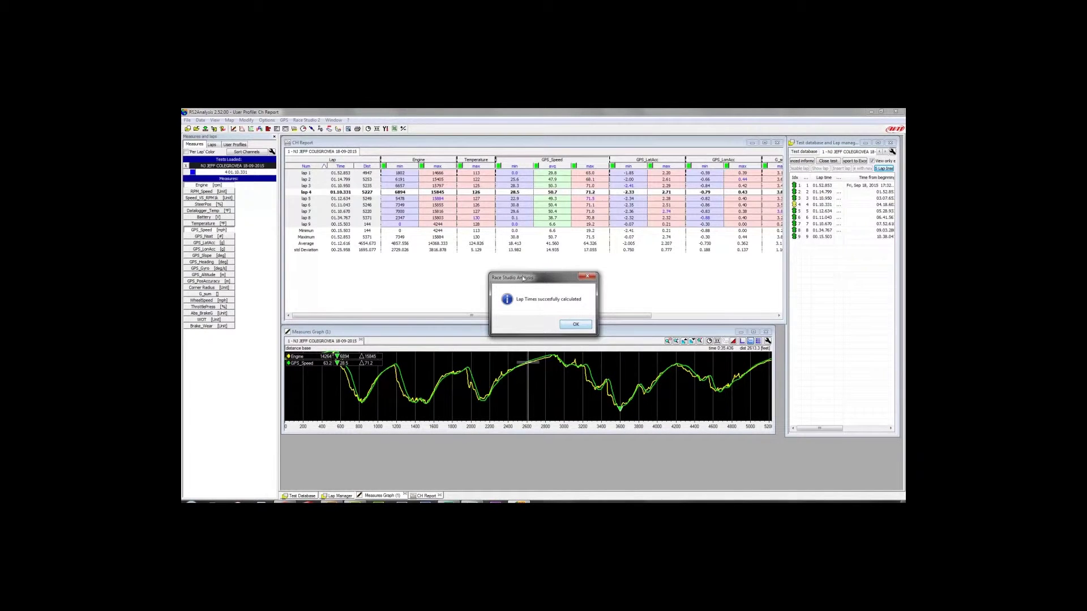
pyautogui.moveTo(524, 278); pyautogui.dragTo(481, 247)
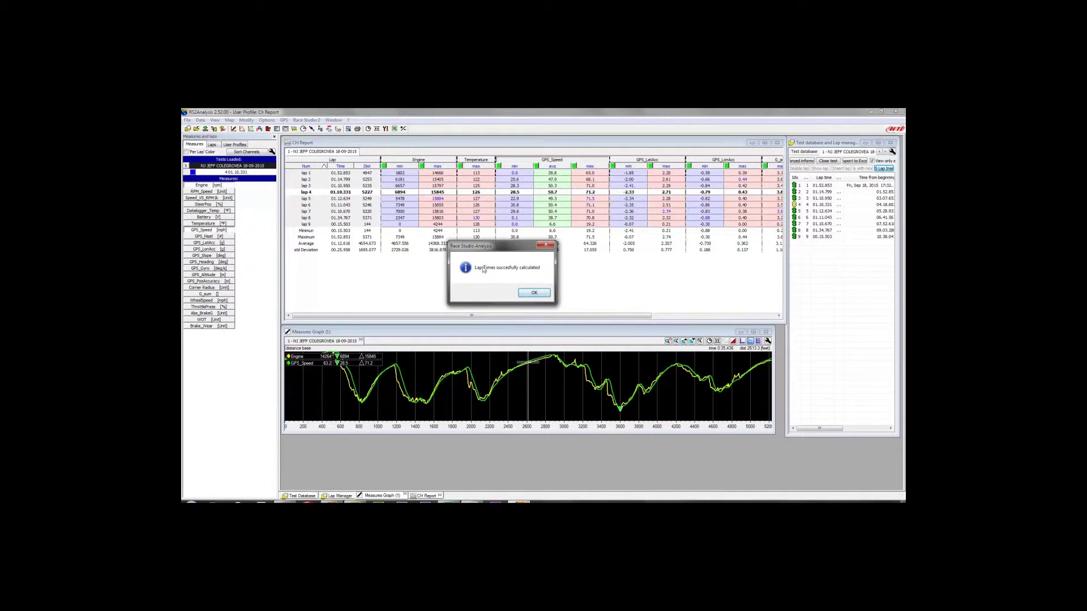
pyautogui.click(529, 293)
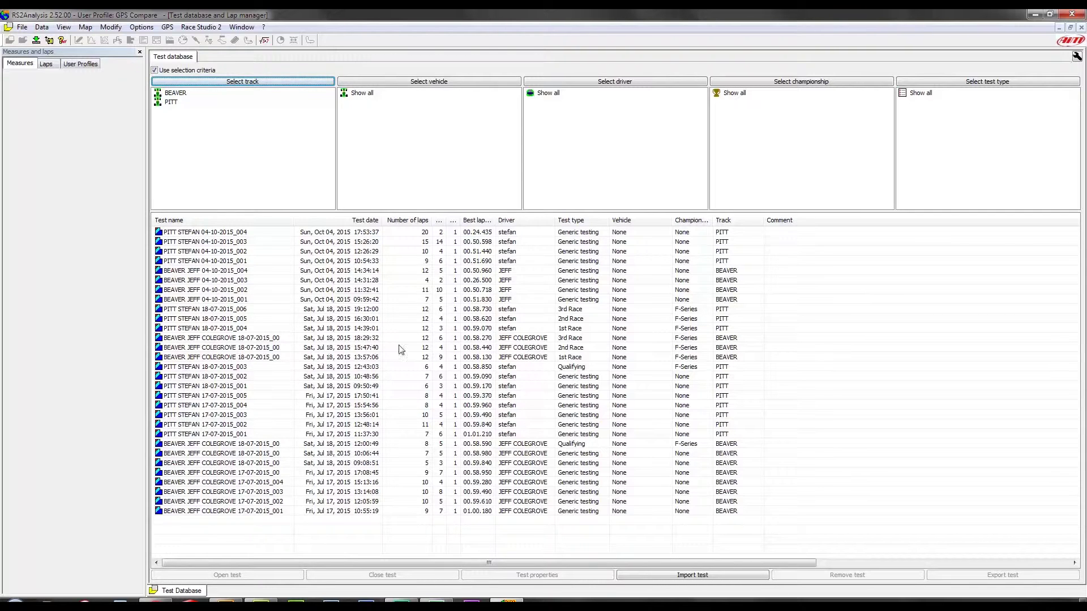
# Select the PITT 18-07-2015_003 Qualifying session (6 laps, 00.58.850 best lap)
pyautogui.click(214, 368)
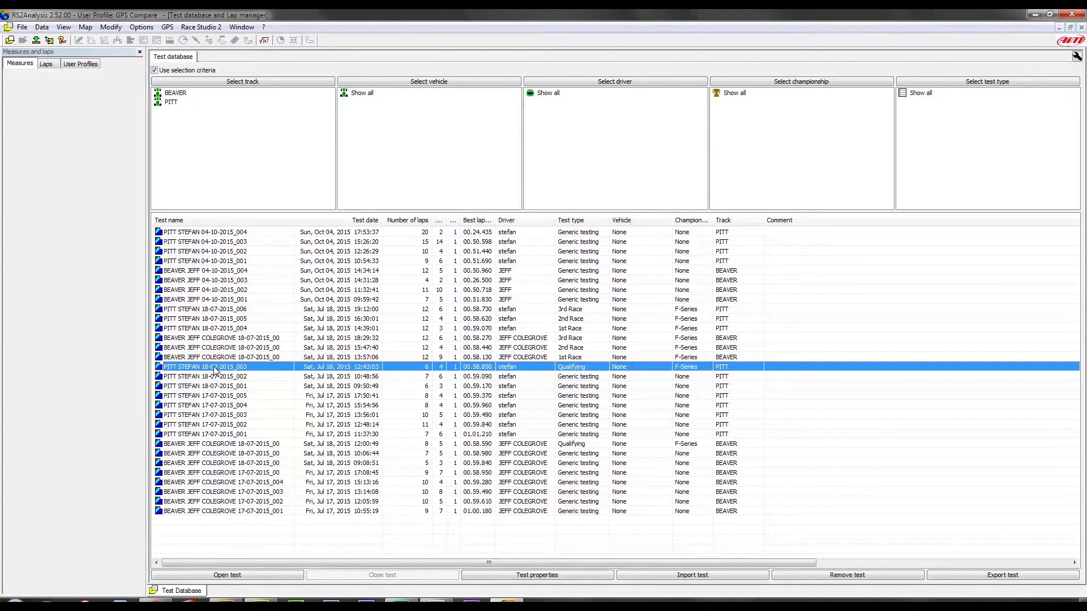
# Open the BEAVER session, then load PITT 18-07-2015_003 alongside it from the test database
pyautogui.doubleClick(219, 359)
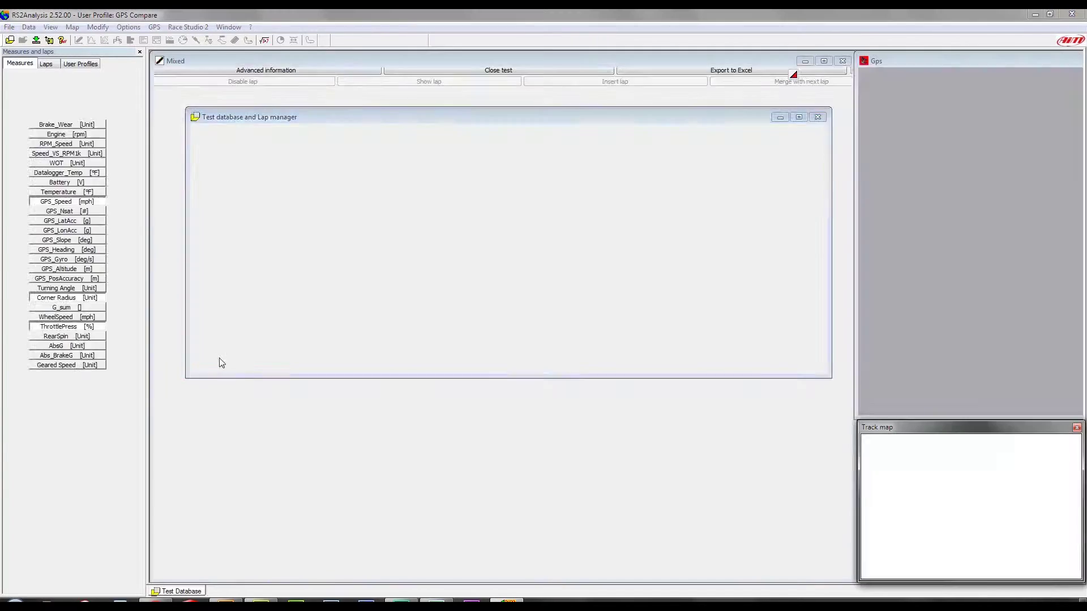
pyautogui.click(184, 592)
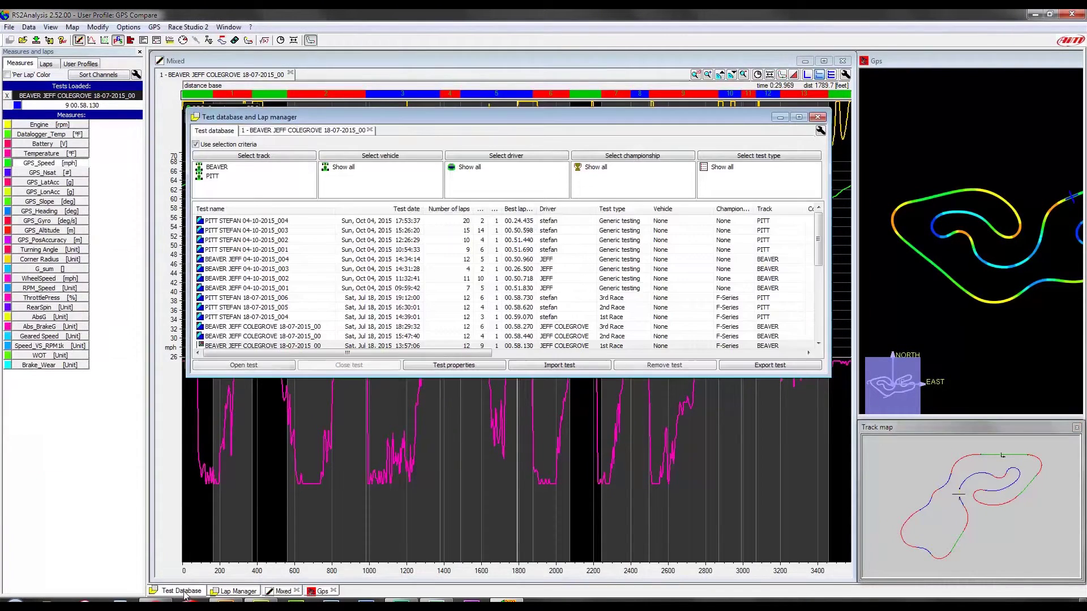
pyautogui.click(799, 117)
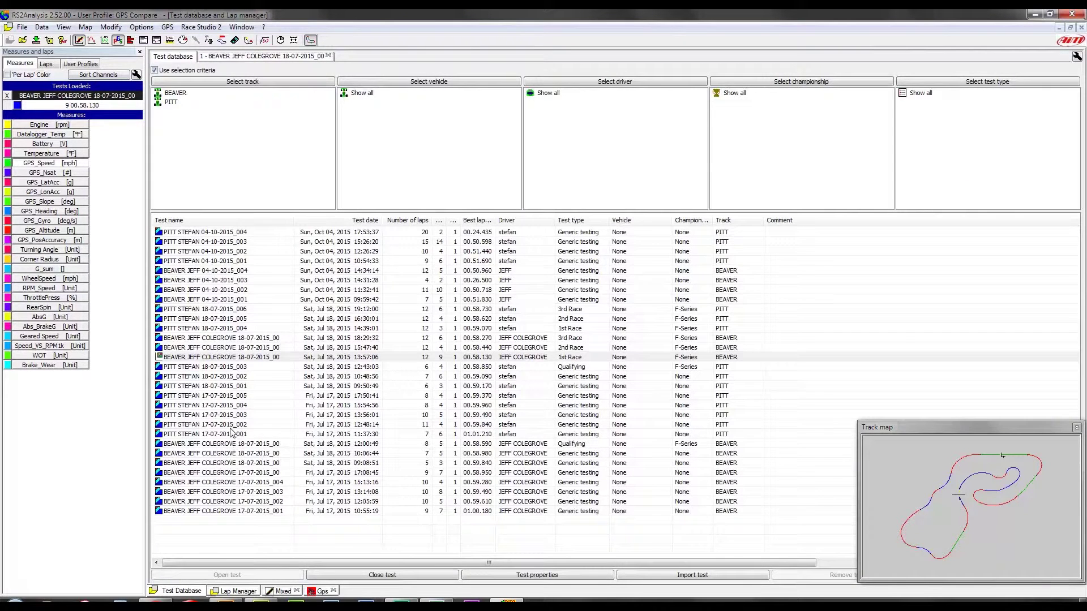
pyautogui.click(223, 368)
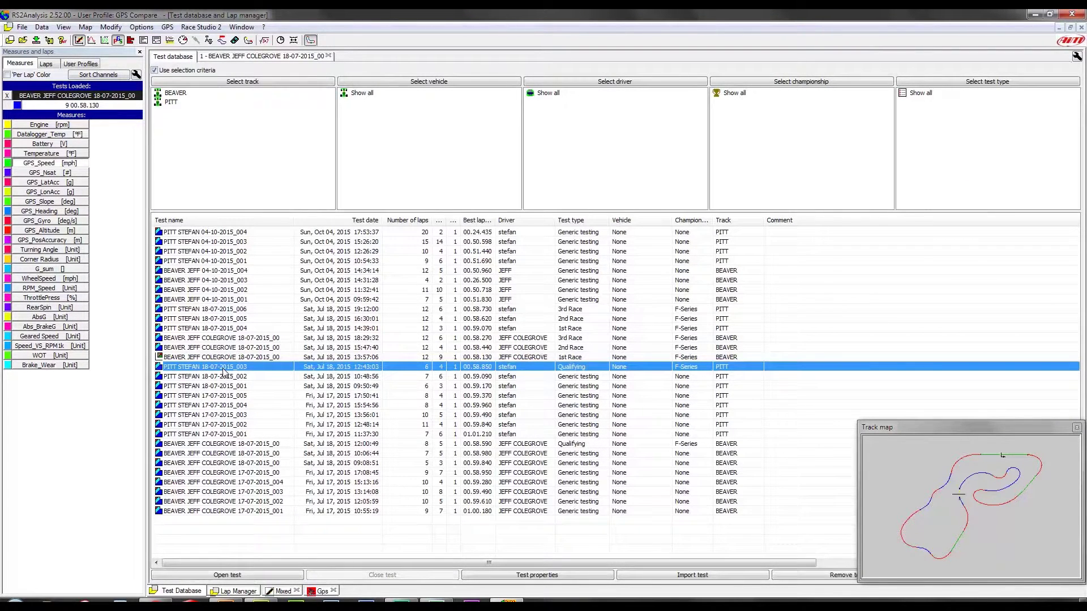
pyautogui.doubleClick(223, 368)
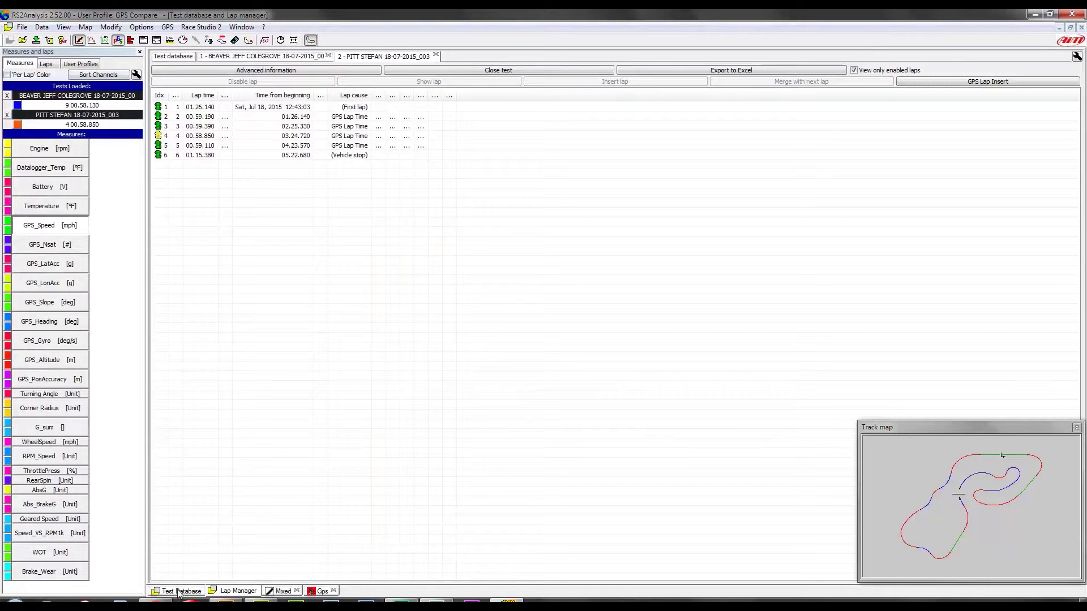
# Compare the 12-lap BEAVER and 6-lap PITT lap lists and the overlaid Mixed graphs
pyautogui.click(269, 57)
pyautogui.click(389, 56)
pyautogui.click(389, 58)
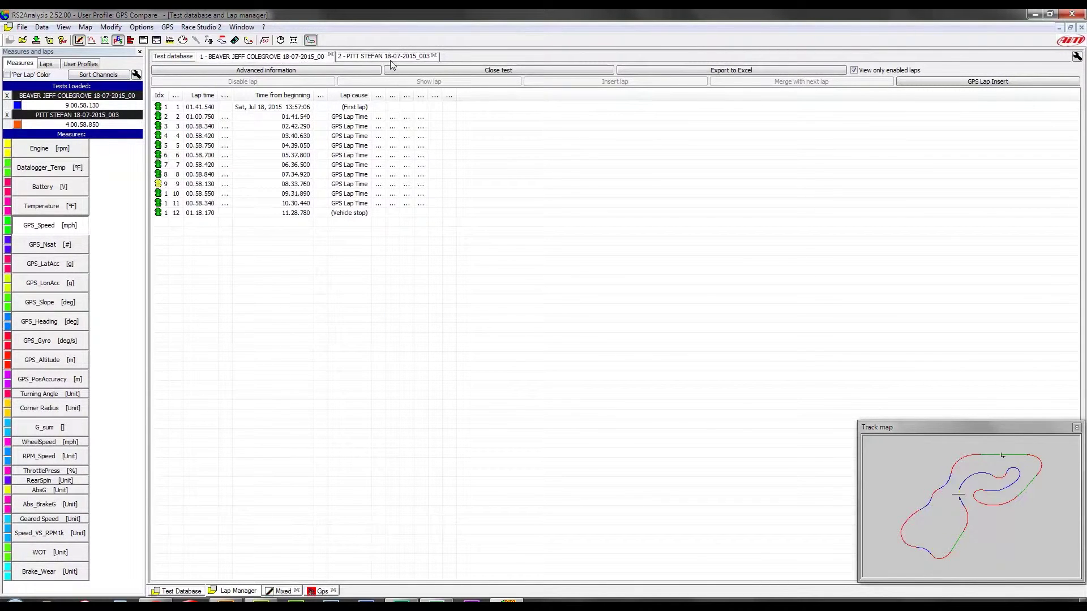
pyautogui.click(390, 59)
pyautogui.click(303, 58)
pyautogui.click(283, 592)
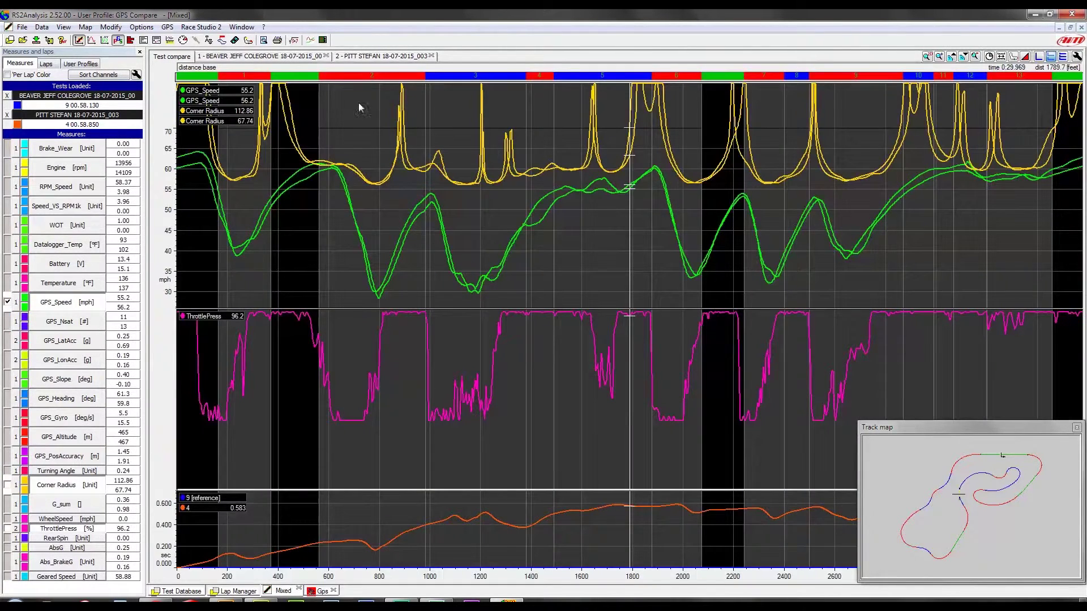
pyautogui.click(238, 592)
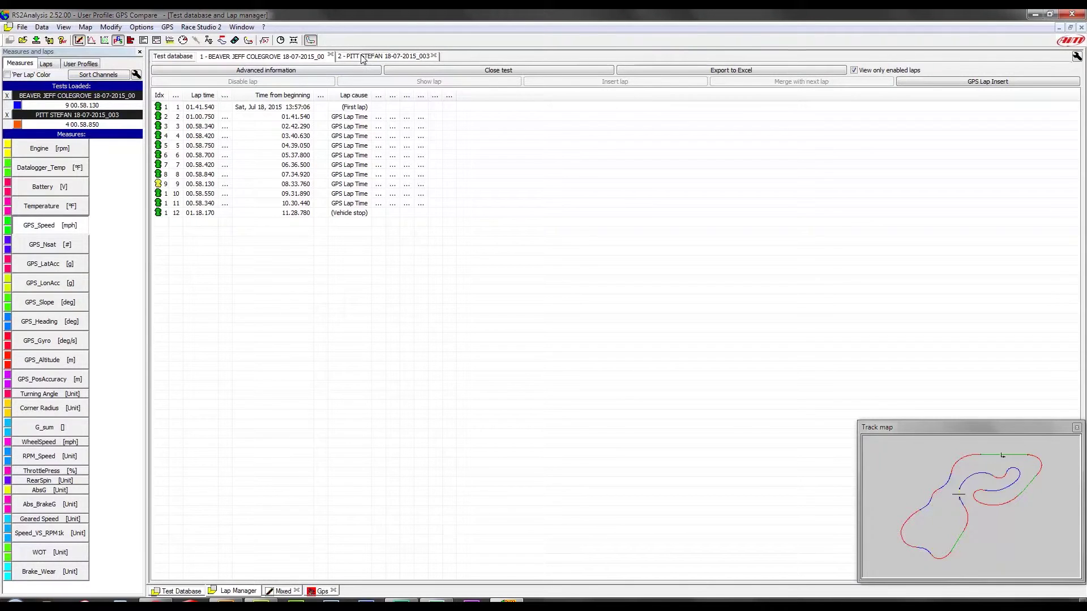
# Set PITT 18-07-2015_003 as the reference test for BEAVER's GPS start/finish line
pyautogui.click(975, 83)
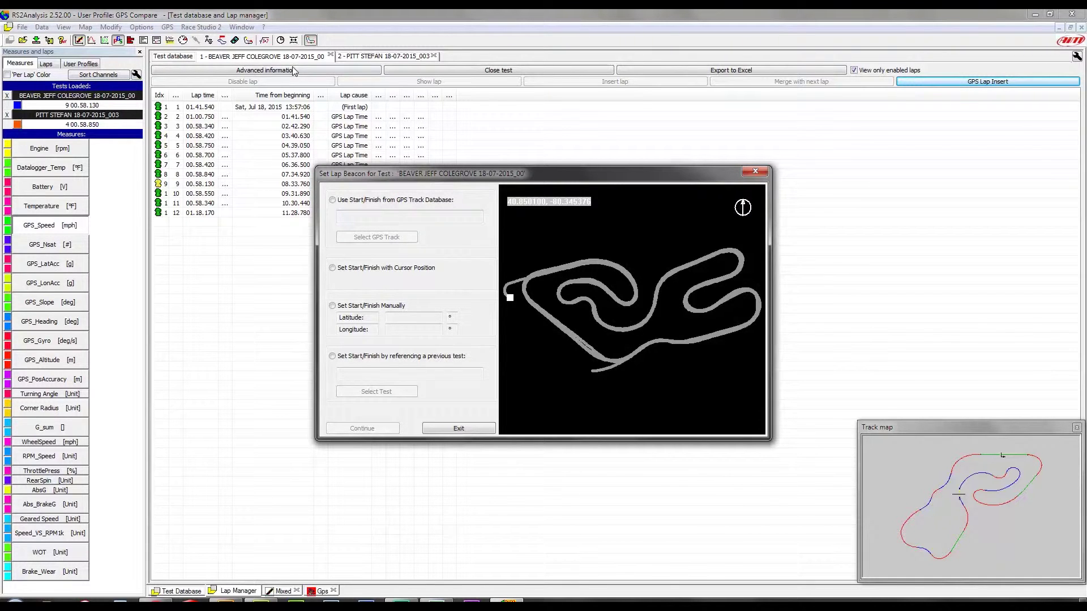
pyautogui.click(346, 356)
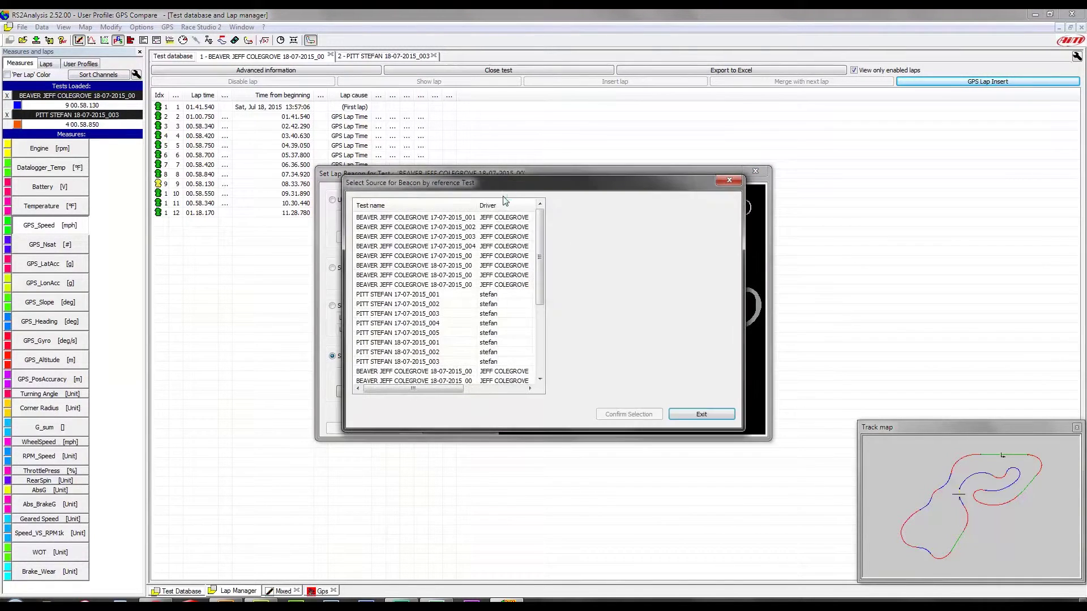
pyautogui.moveTo(535, 226); pyautogui.dragTo(542, 309)
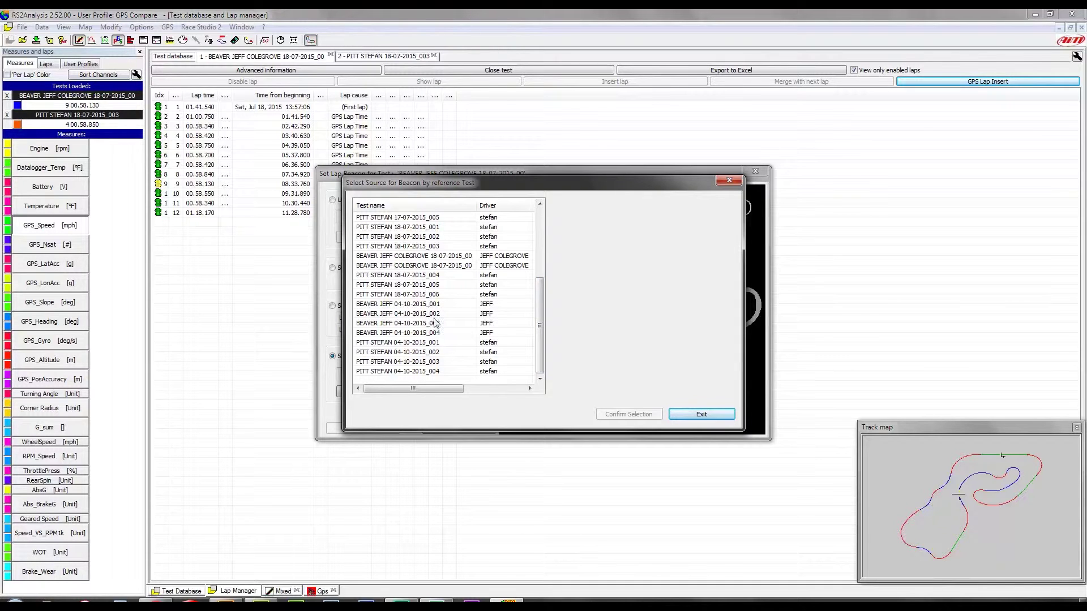
pyautogui.click(445, 363)
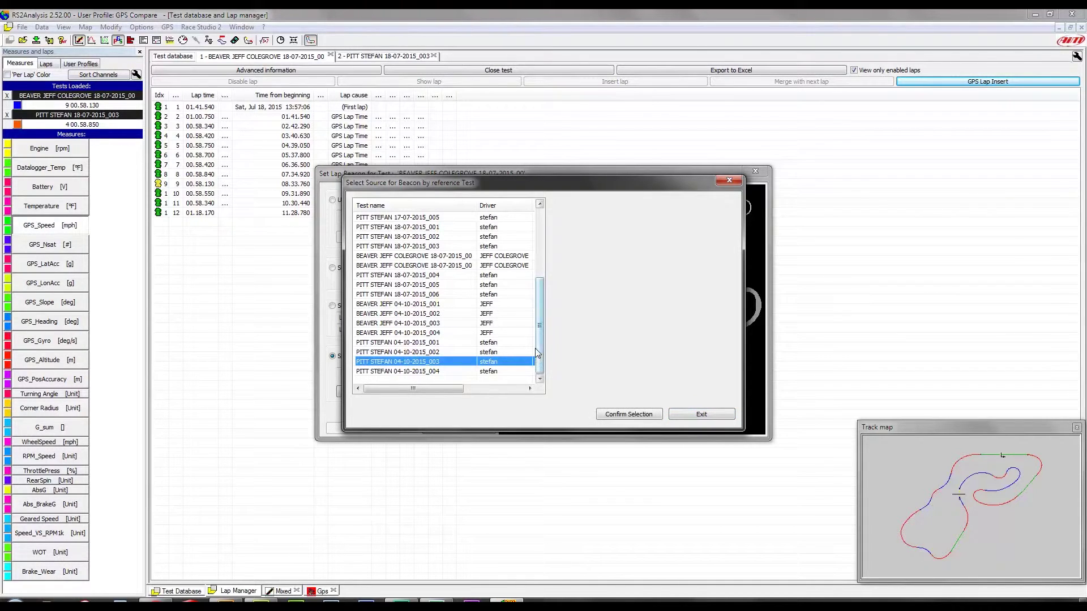
pyautogui.moveTo(540, 334); pyautogui.dragTo(538, 258)
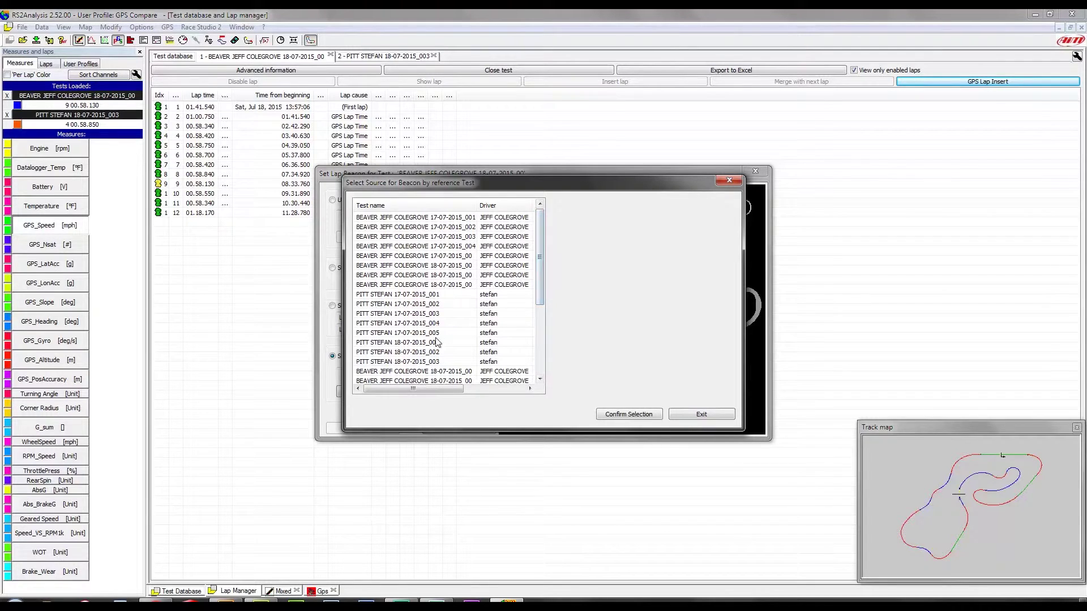
pyautogui.click(443, 315)
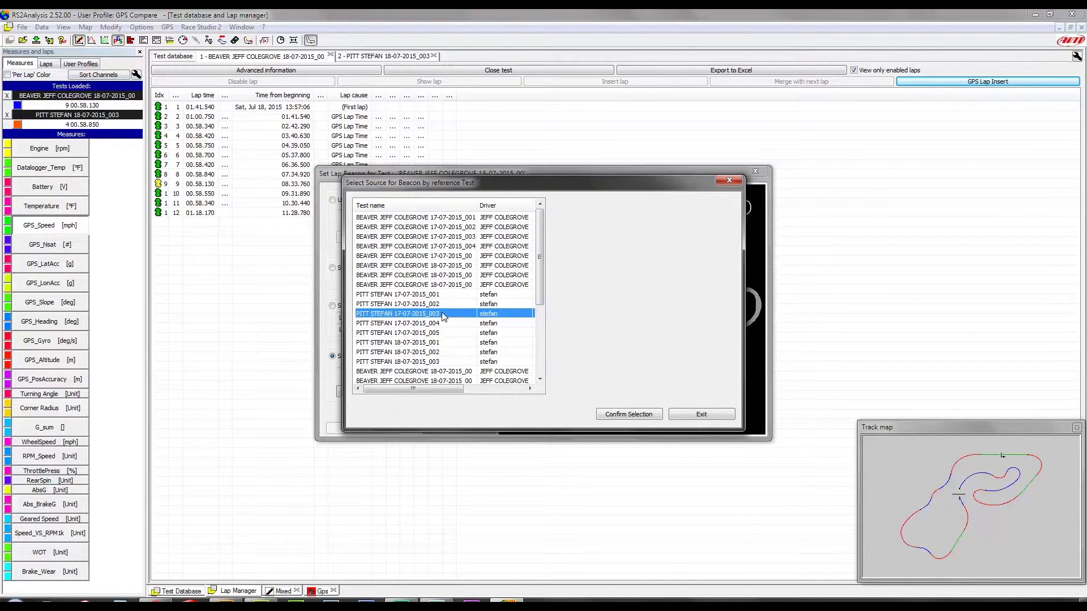
pyautogui.scroll(-2, 484, 349)
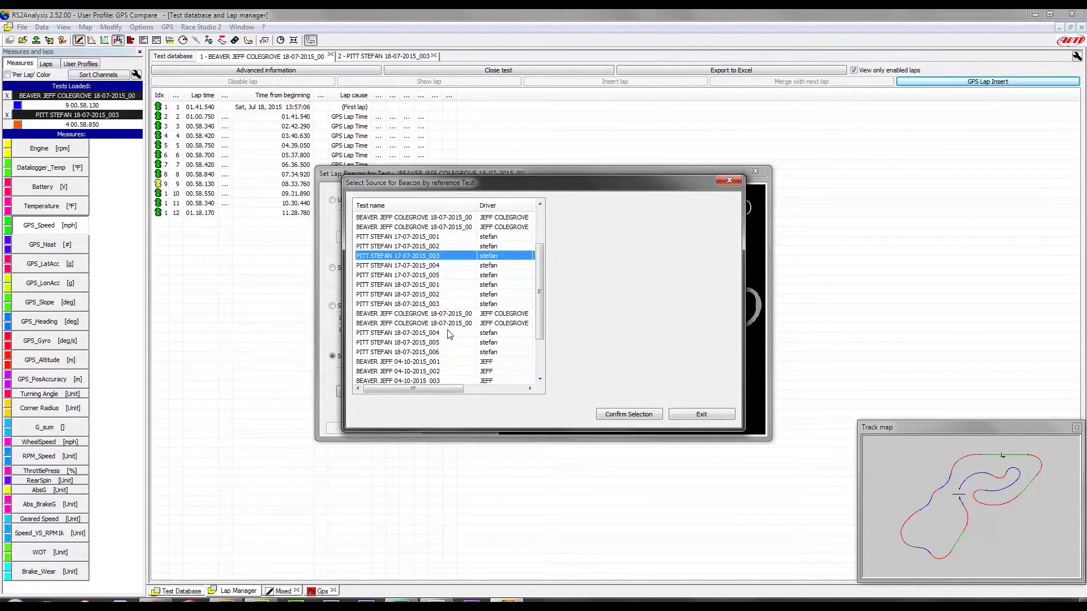
pyautogui.click(429, 304)
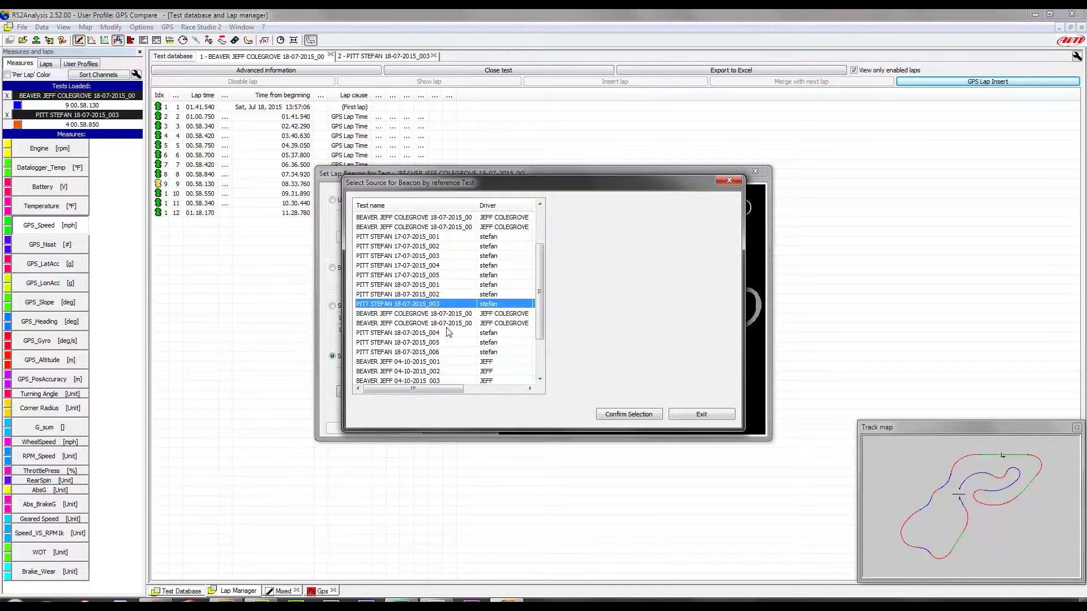
pyautogui.click(621, 415)
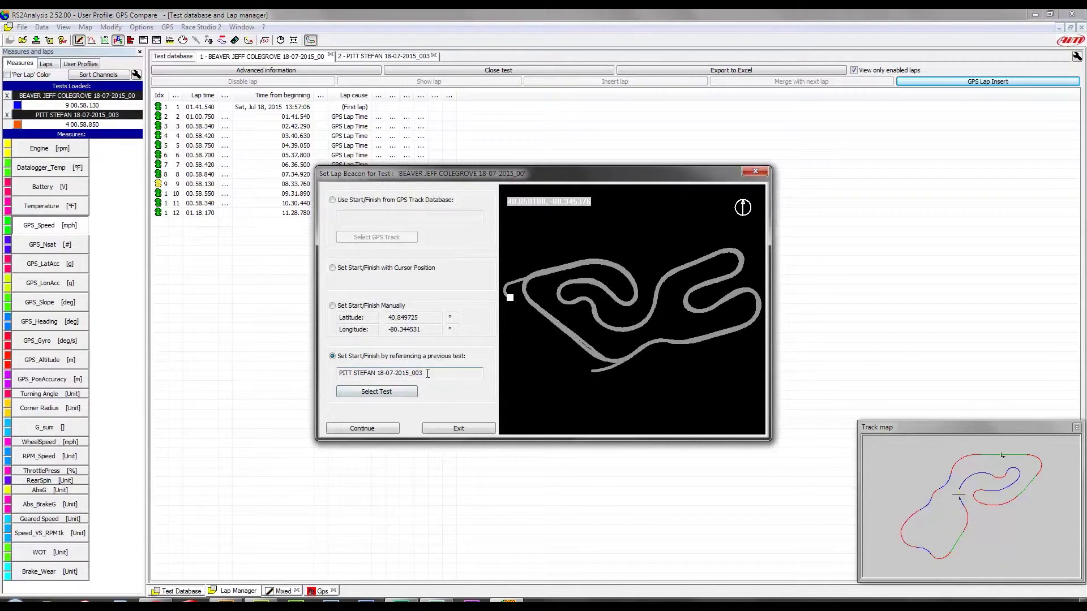
pyautogui.moveTo(424, 373); pyautogui.dragTo(320, 371)
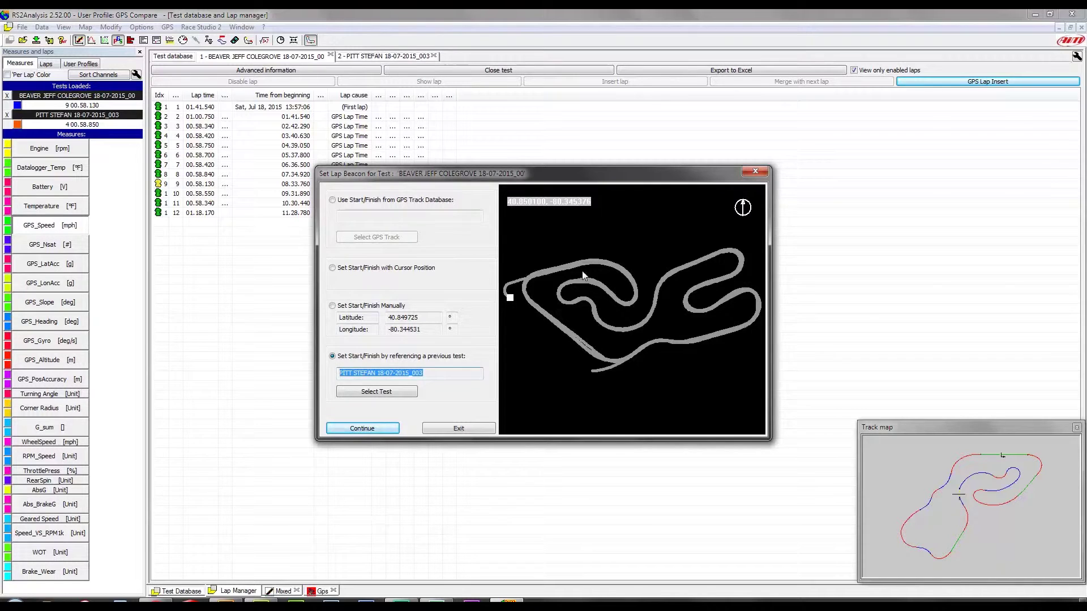
# Recalculate BEAVER's twelve lap times from that line and show the overlaid graphs
pyautogui.click(366, 429)
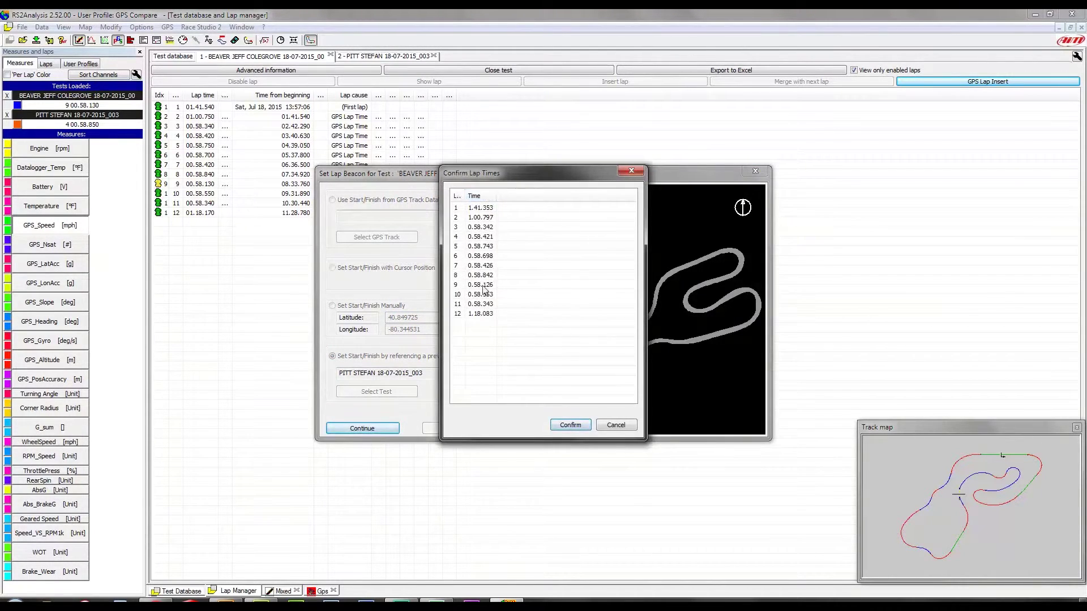
pyautogui.click(569, 426)
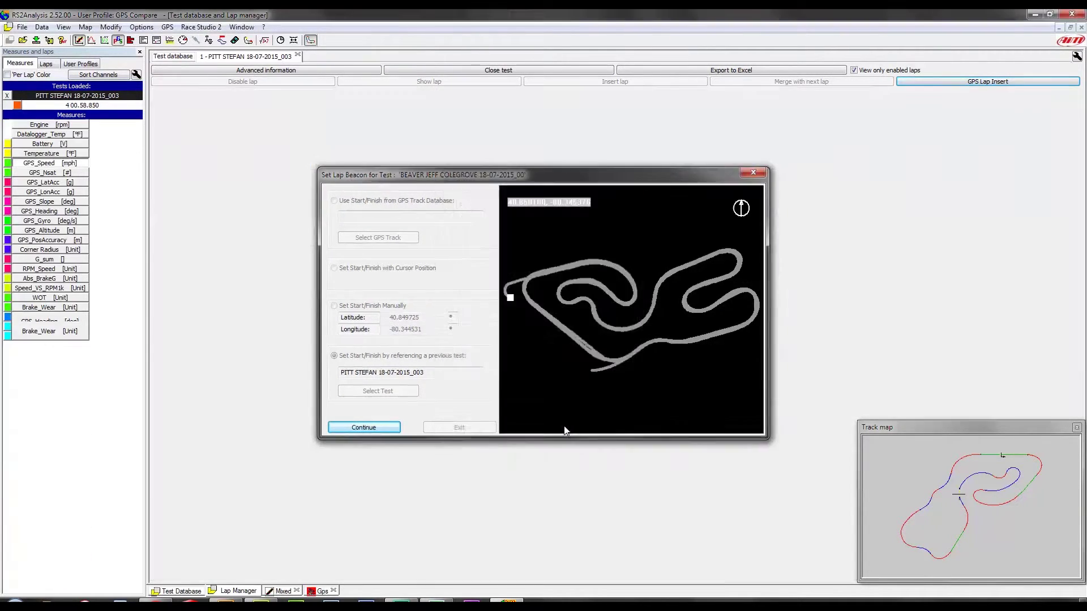
pyautogui.click(588, 335)
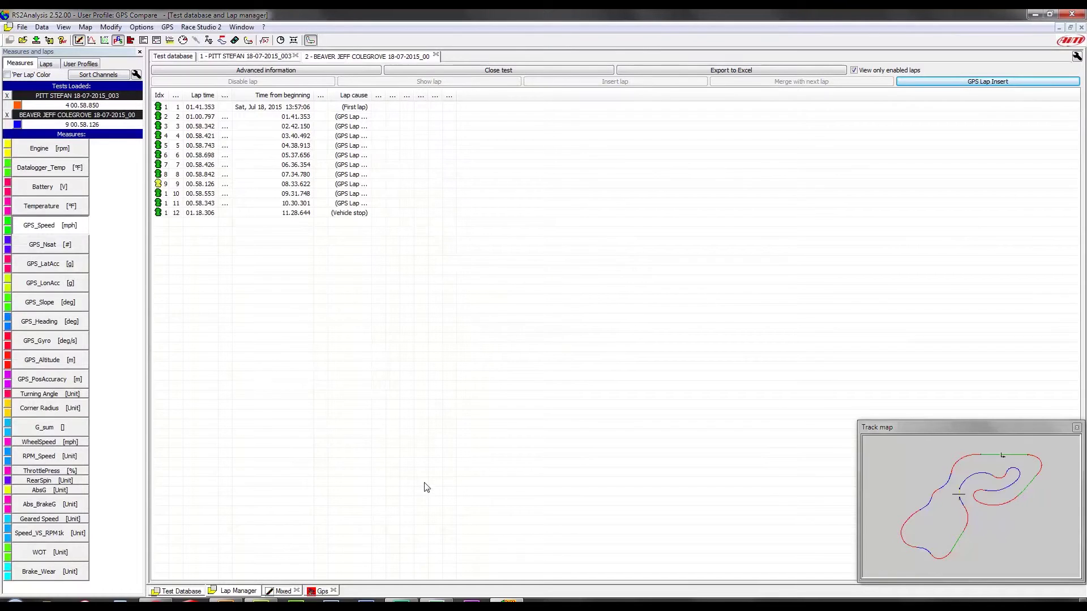
pyautogui.click(282, 591)
# Tick Per Lap colouring, close the Track map window and drag the speed graph taller
pyautogui.click(305, 258)
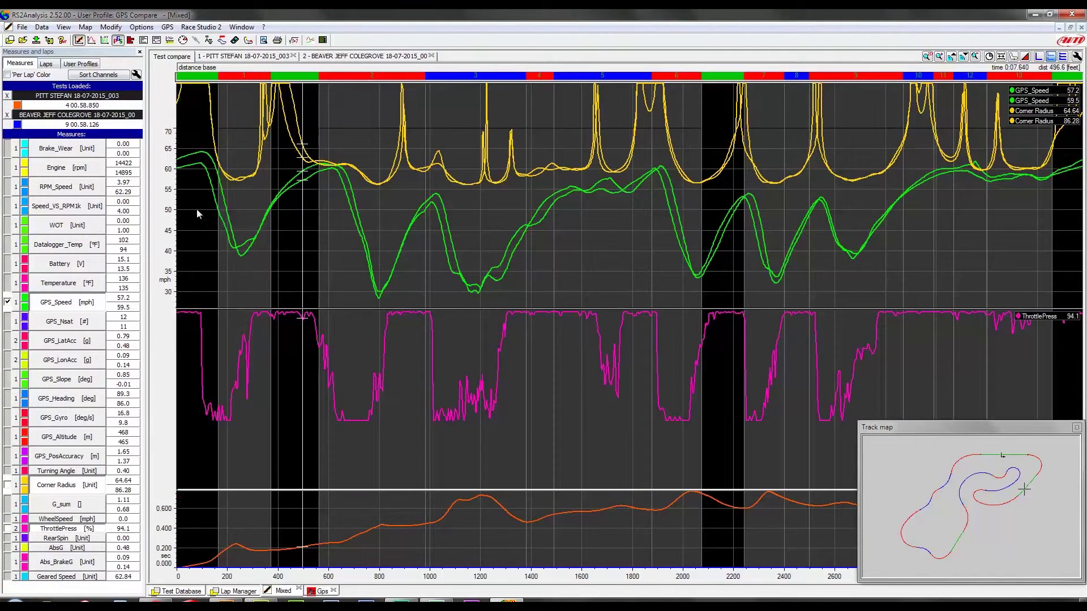
pyautogui.click(32, 77)
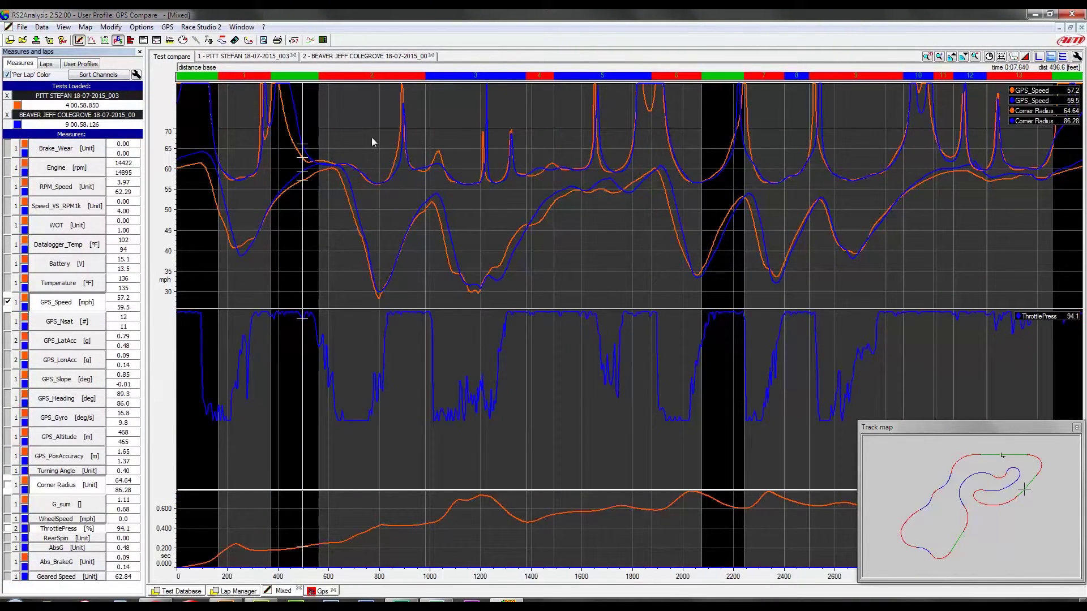
pyautogui.click(206, 193)
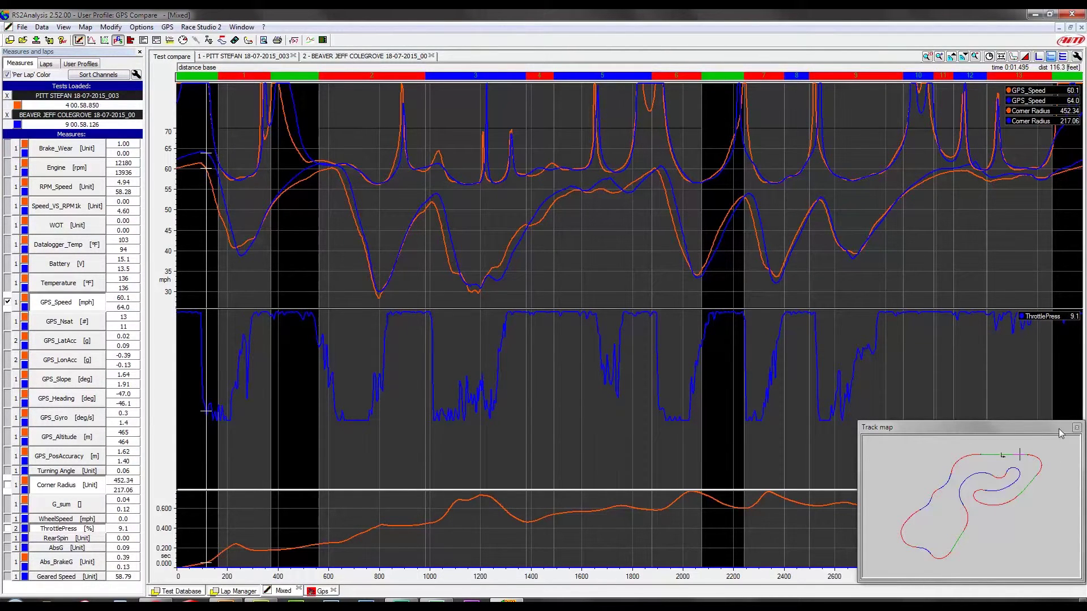
pyautogui.click(1076, 427)
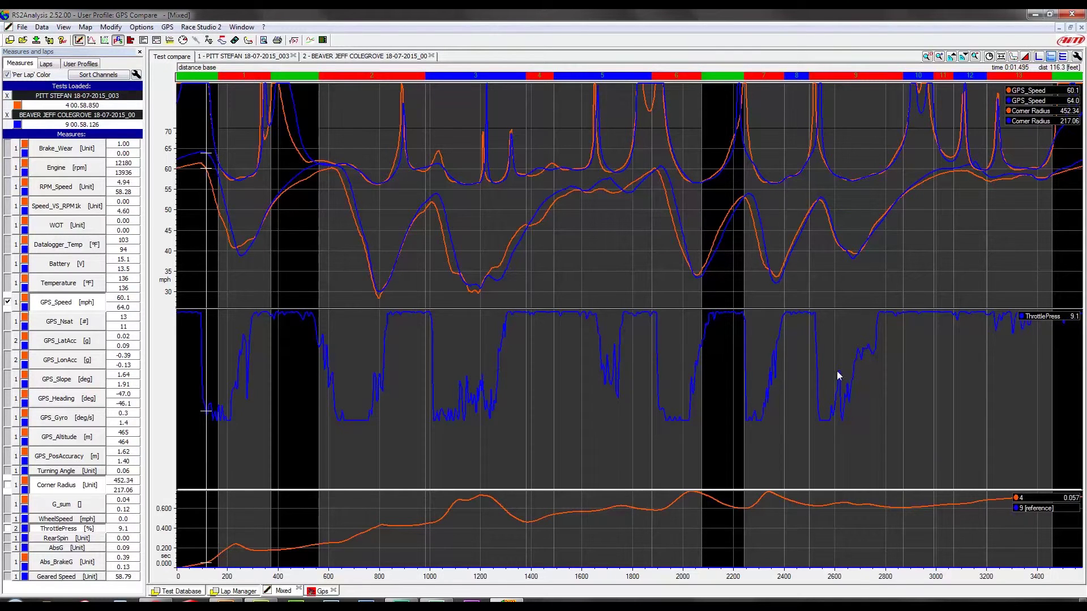
pyautogui.moveTo(187, 309); pyautogui.dragTo(190, 338)
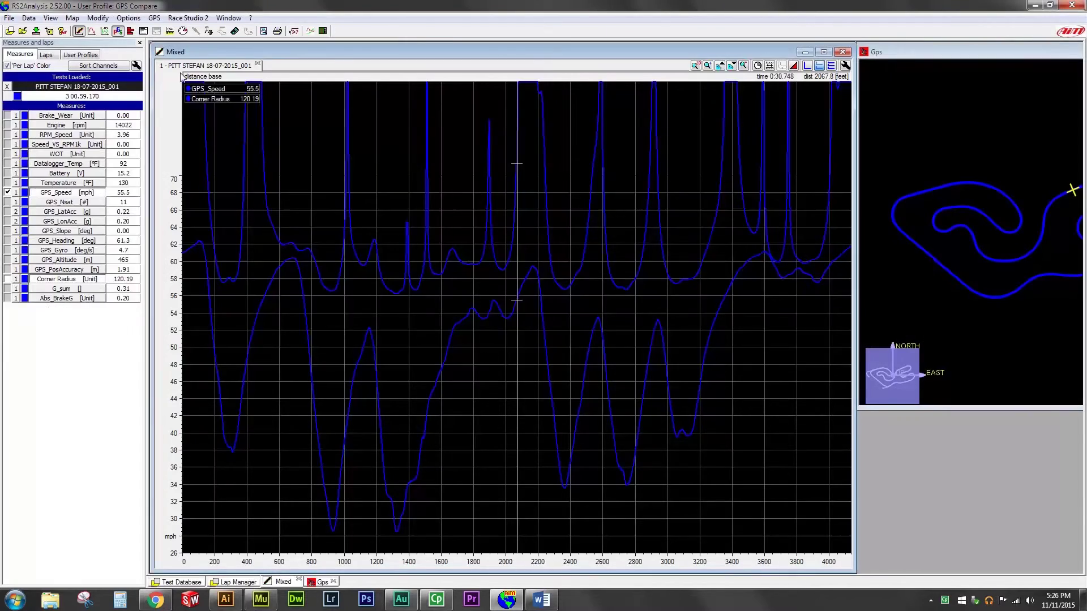
# Load both tests from the test database and add lap 4 to the comparison
pyautogui.click(181, 582)
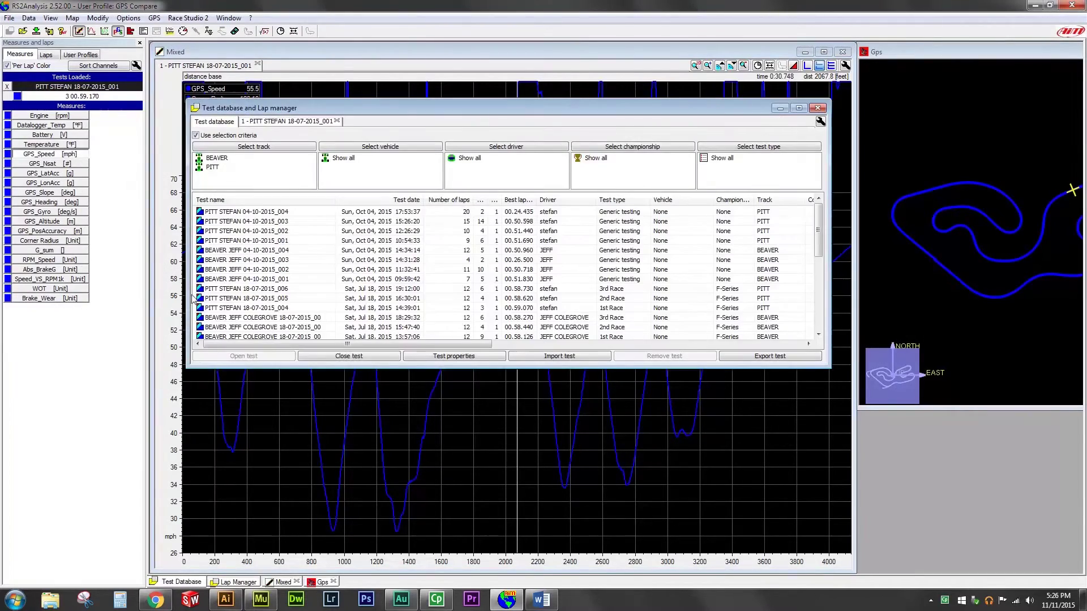
pyautogui.click(272, 247)
pyautogui.doubleClick(269, 281)
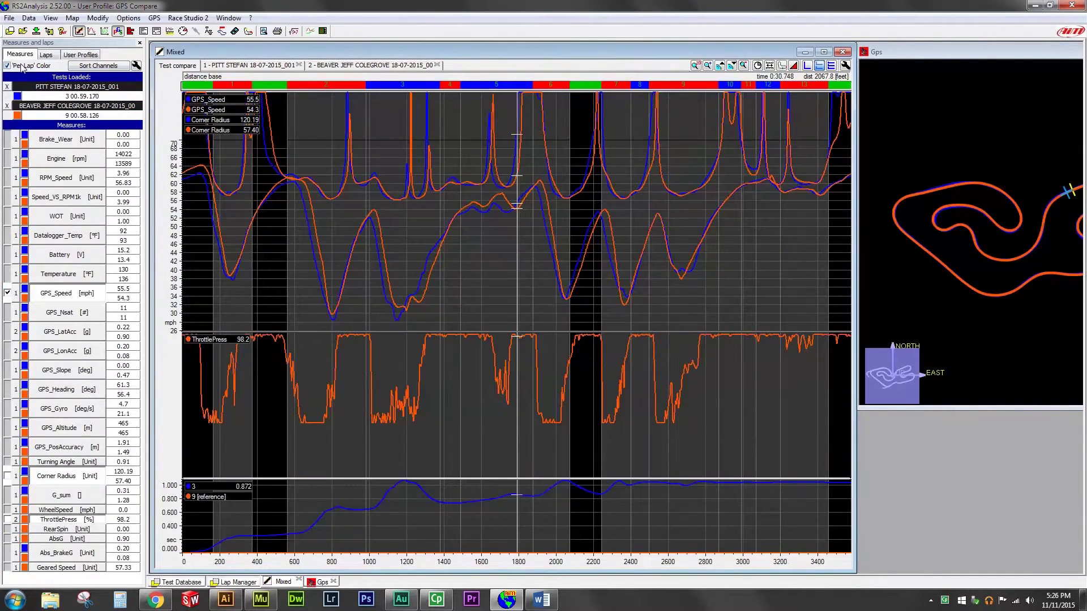
pyautogui.click(248, 202)
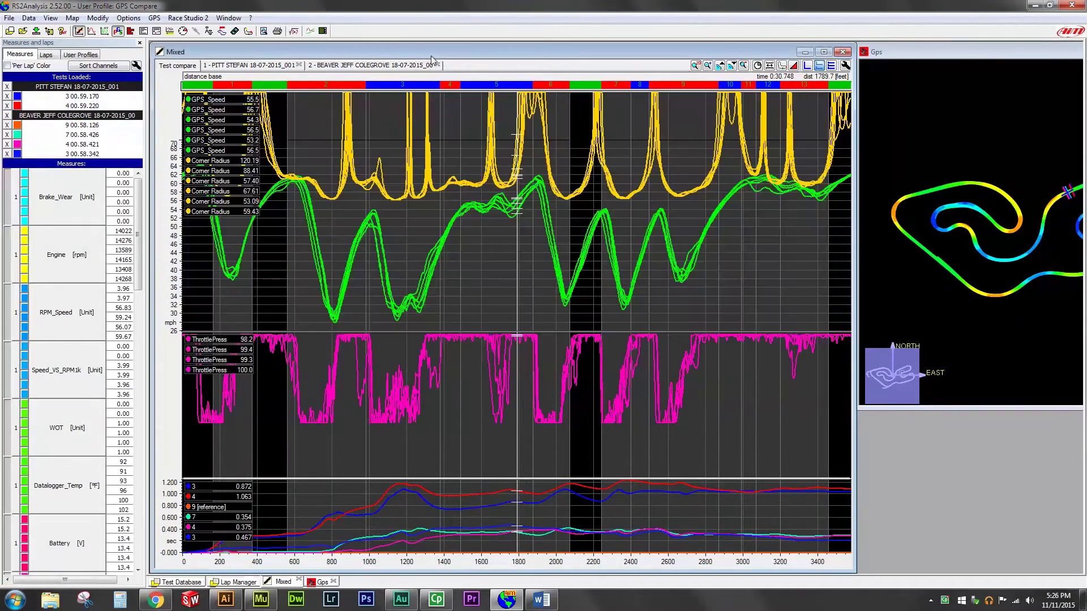
# Preview the Ch Report, Engine, Kart Performance, Handling and other profiles, ending on GPS Compare
pyautogui.click(80, 54)
pyautogui.click(113, 123)
pyautogui.click(113, 162)
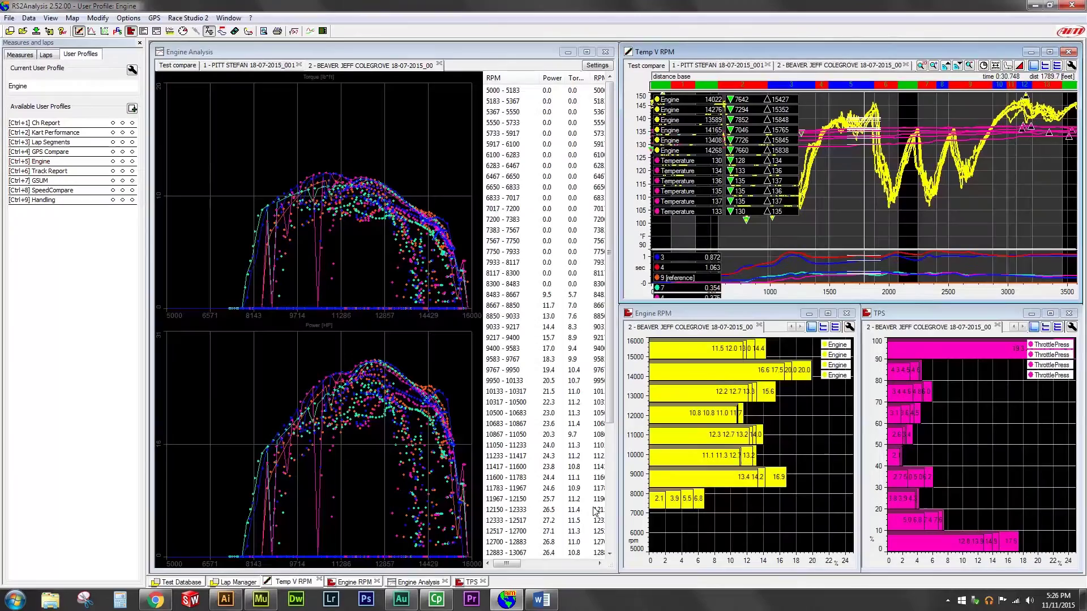
pyautogui.click(112, 132)
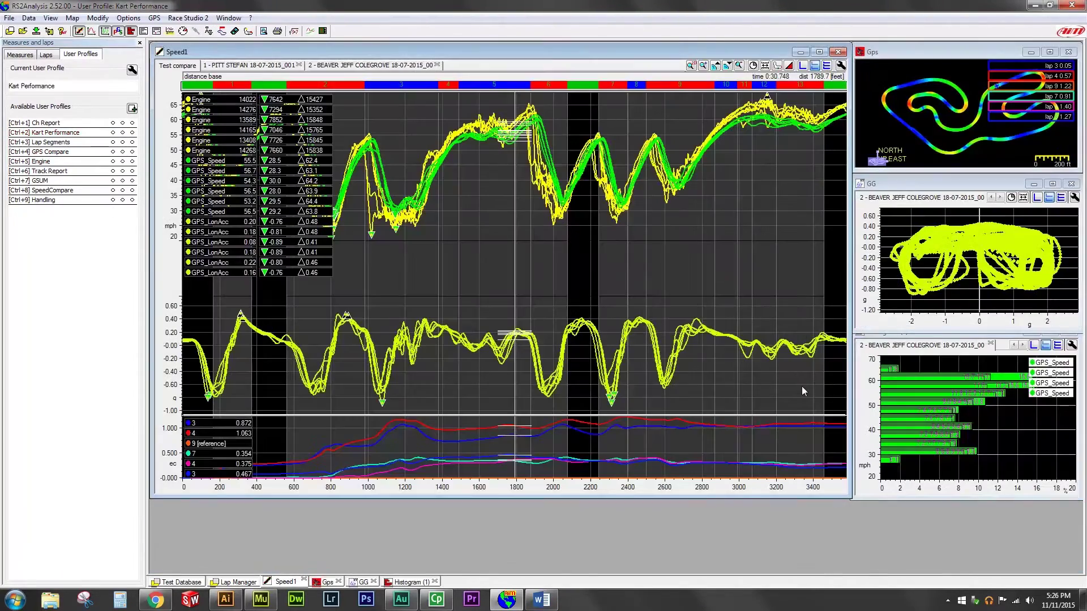
pyautogui.click(112, 191)
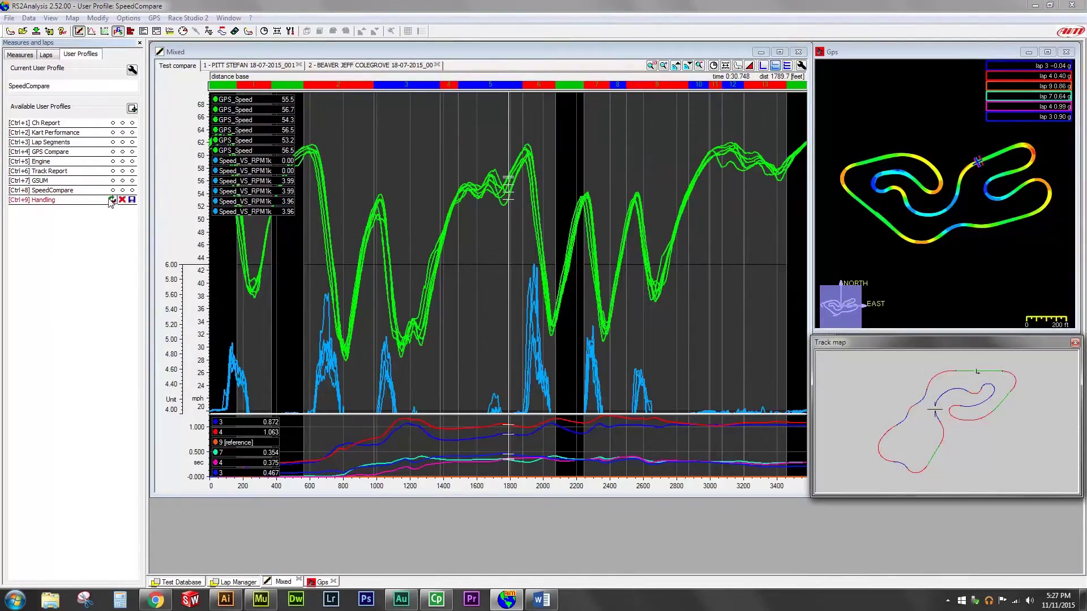
pyautogui.click(113, 200)
pyautogui.click(113, 171)
pyautogui.click(113, 162)
pyautogui.click(112, 142)
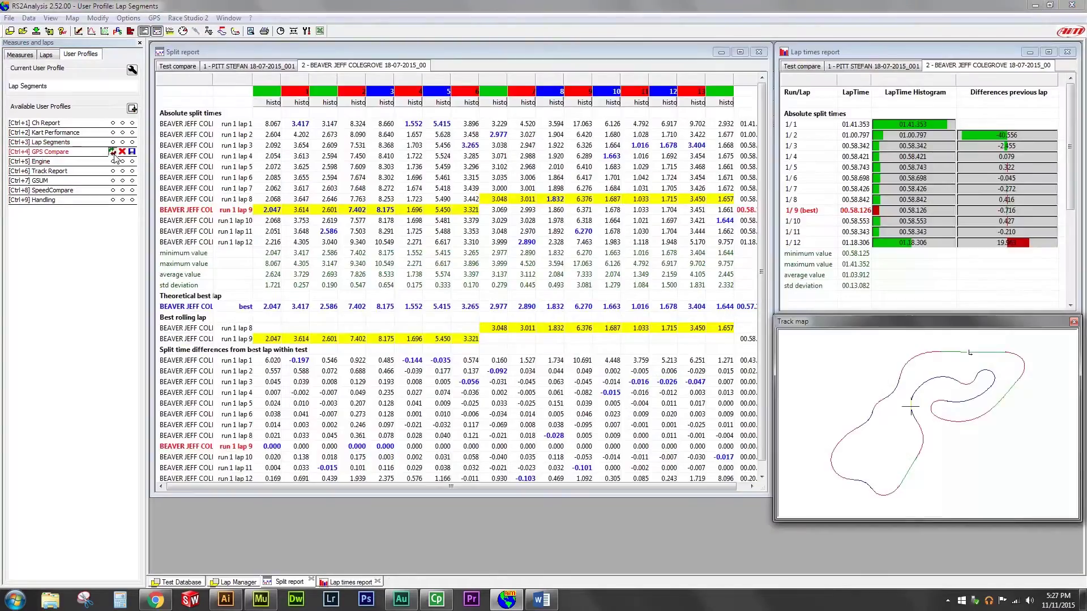
pyautogui.click(113, 152)
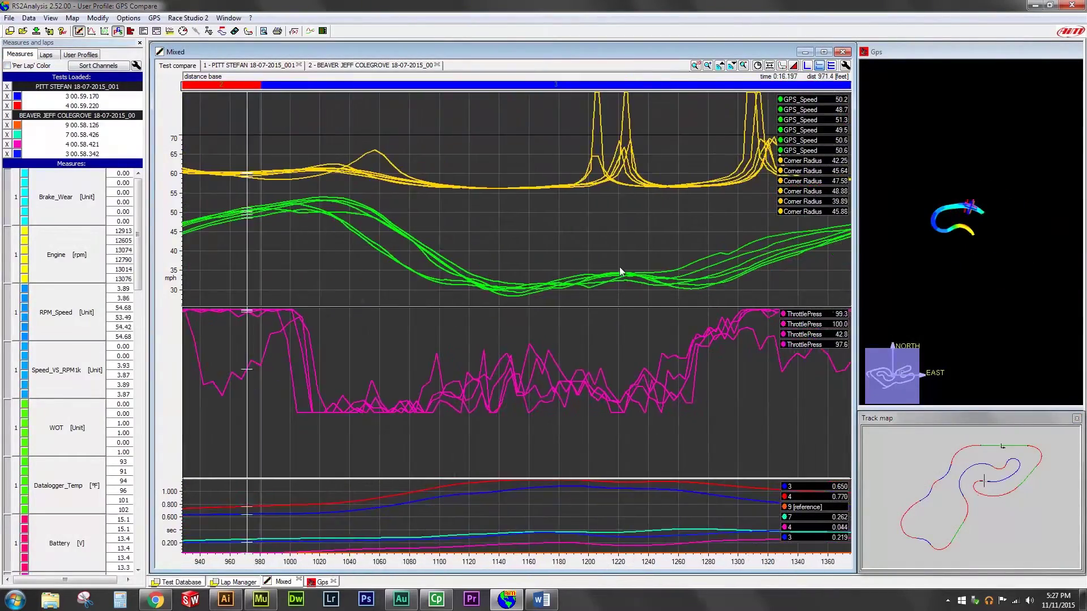
pyautogui.scroll(3, 671, 345)
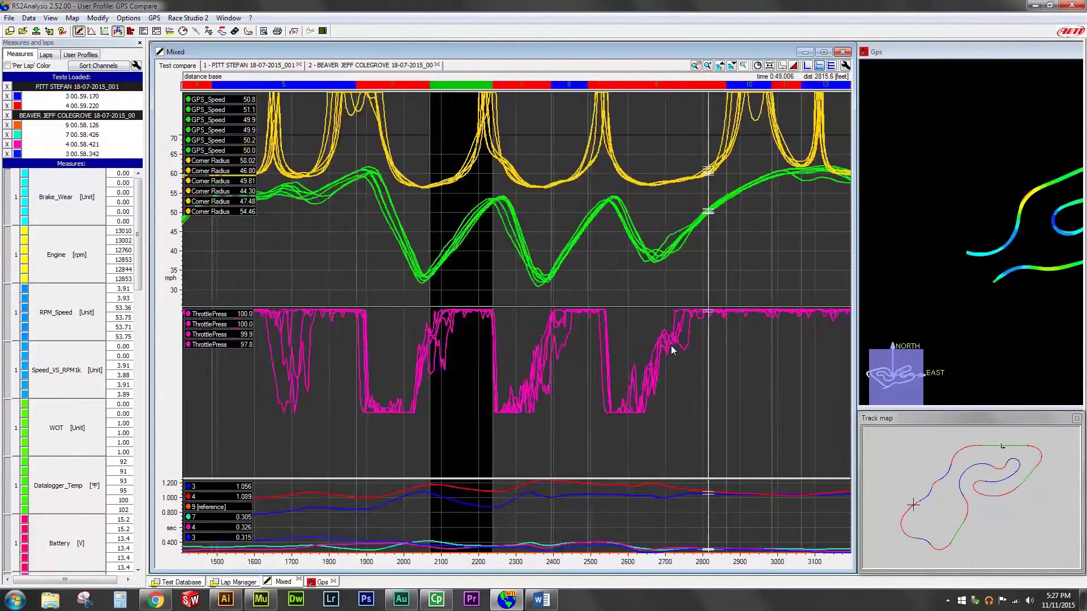
pyautogui.click(539, 243)
pyautogui.scroll(-3, 531, 247)
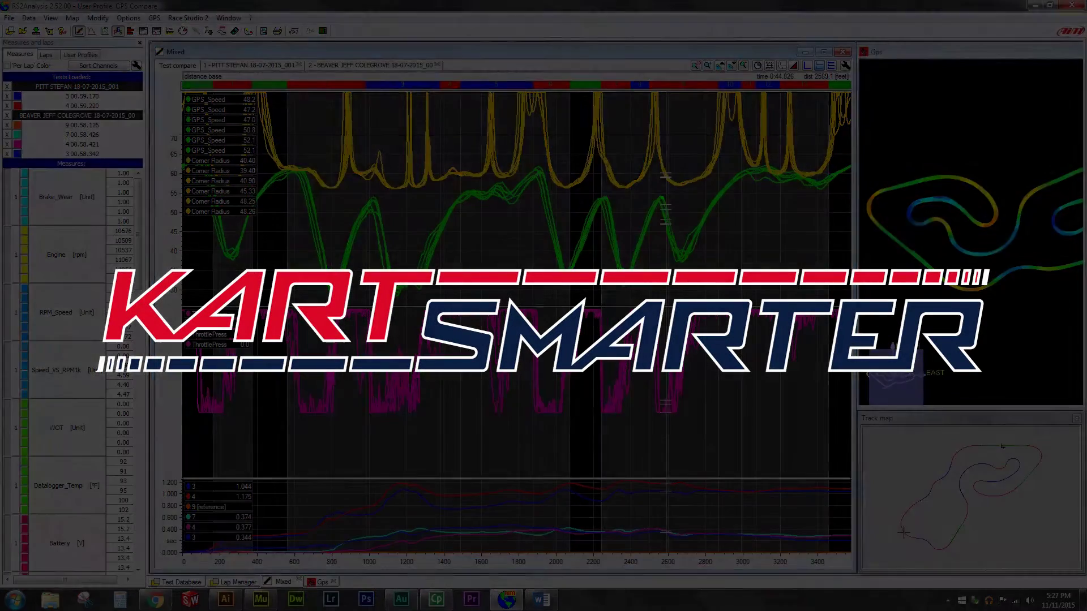